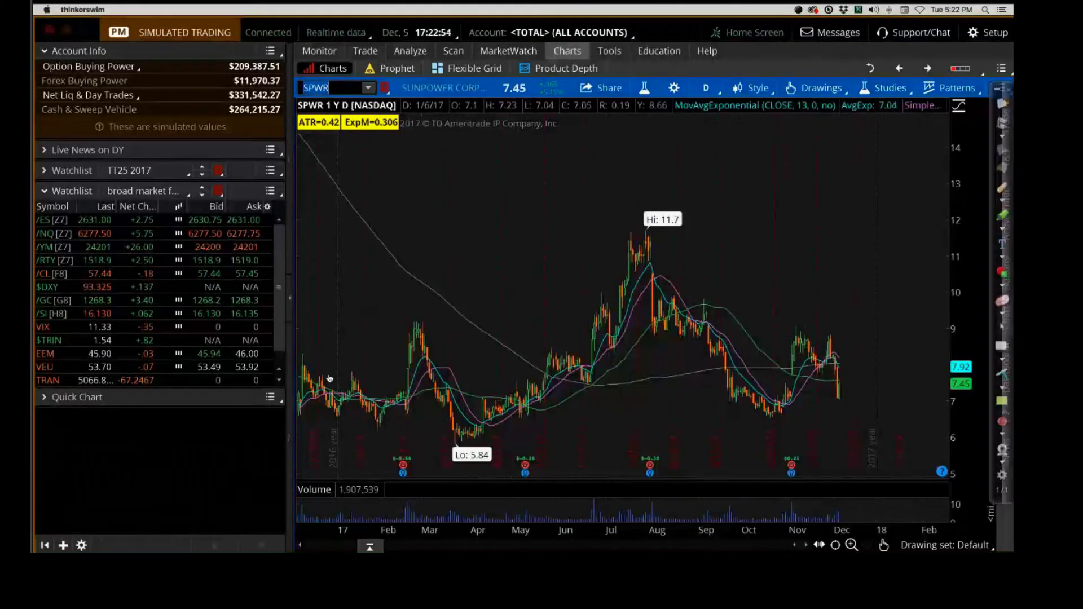
Step: Collapse the account and watchlist sidebar and add a simulated sale of the SPWR 5 JAN 18 6.5 put
left_click(289, 346)
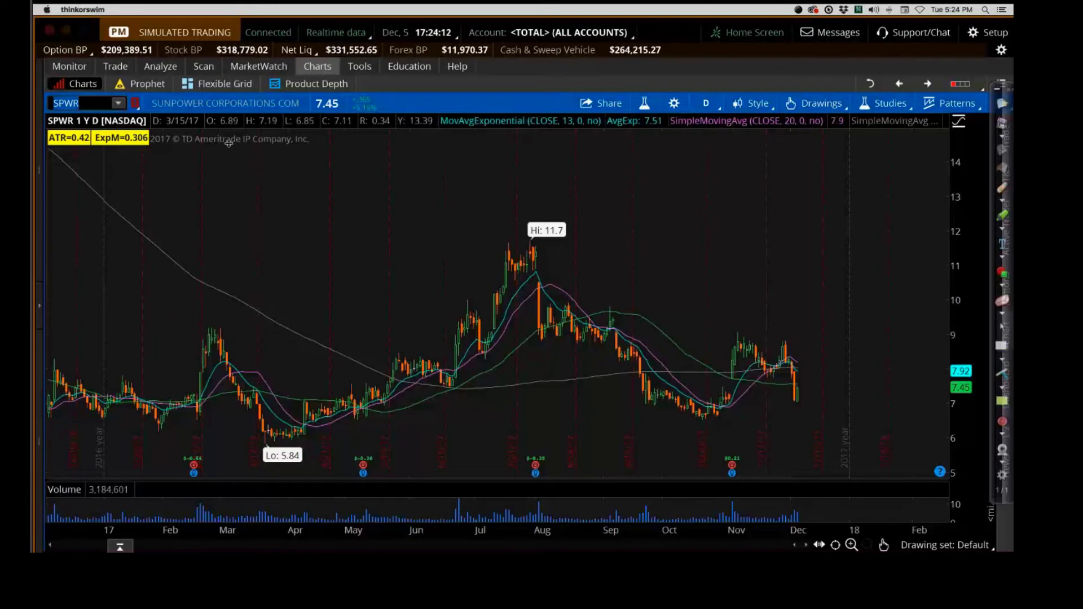
left_click(160, 66)
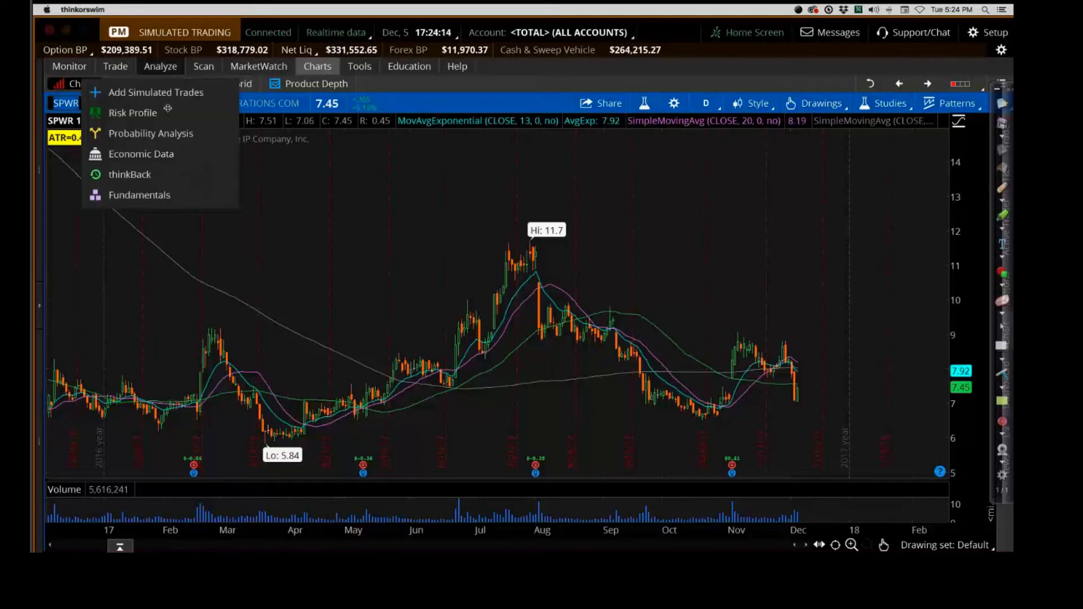
left_click(167, 109)
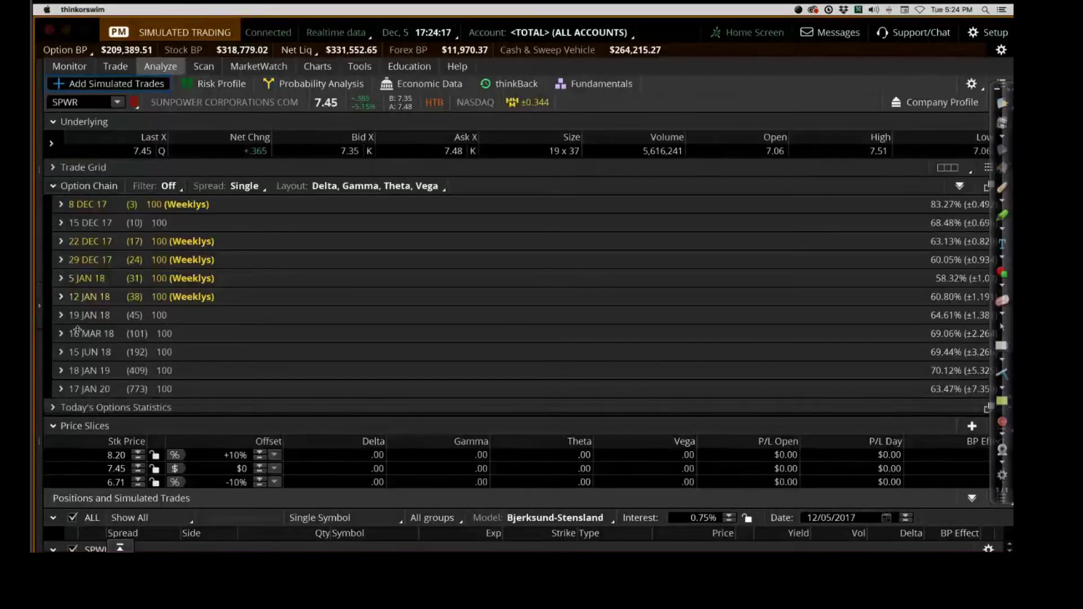
left_click(62, 315)
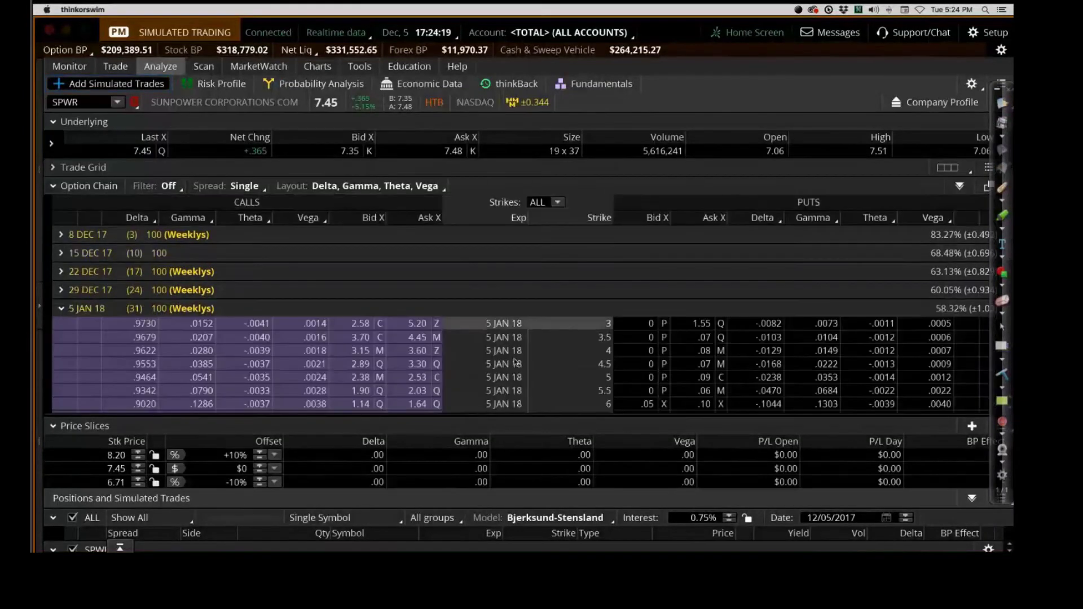
scroll(515, 361, "down", 3)
scroll(515, 361, "down", 1)
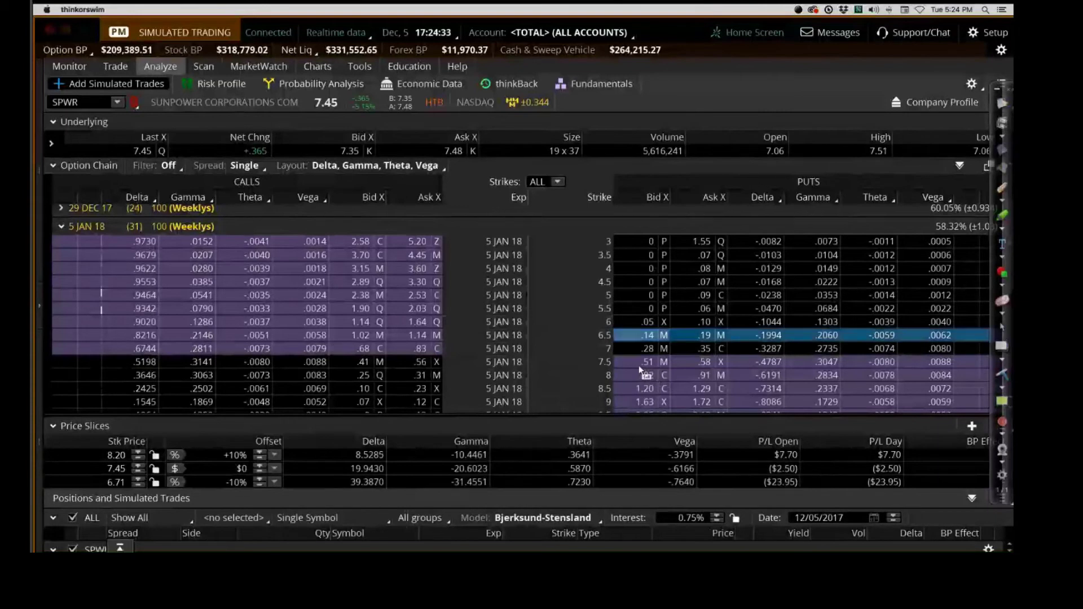
Step: Show the simulated put's risk profile with Price Slices collapsed, and raise the put's price to .16
left_click(215, 84)
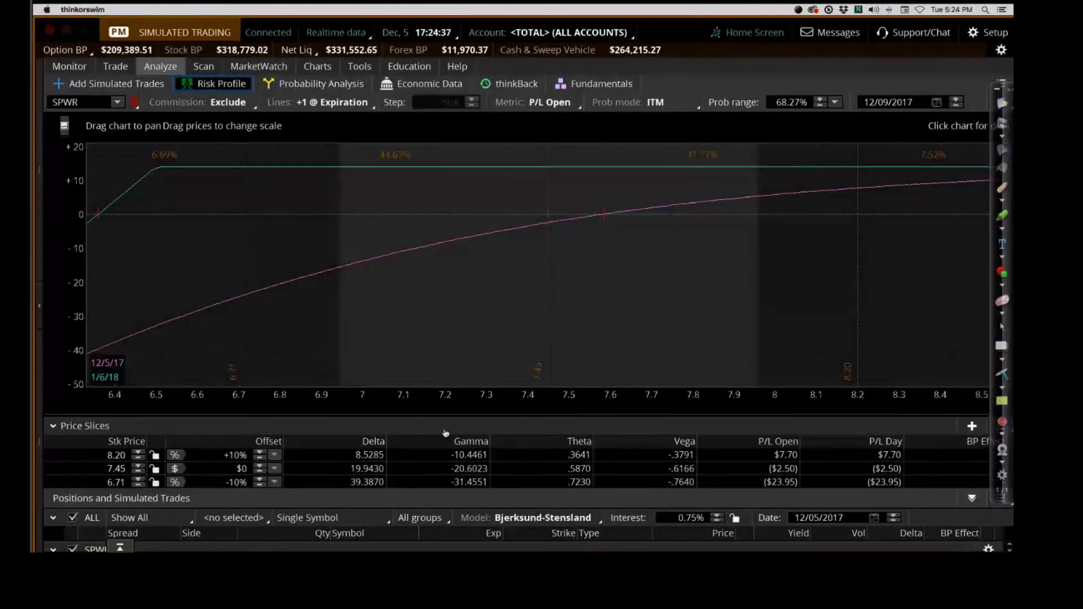
left_click(52, 426)
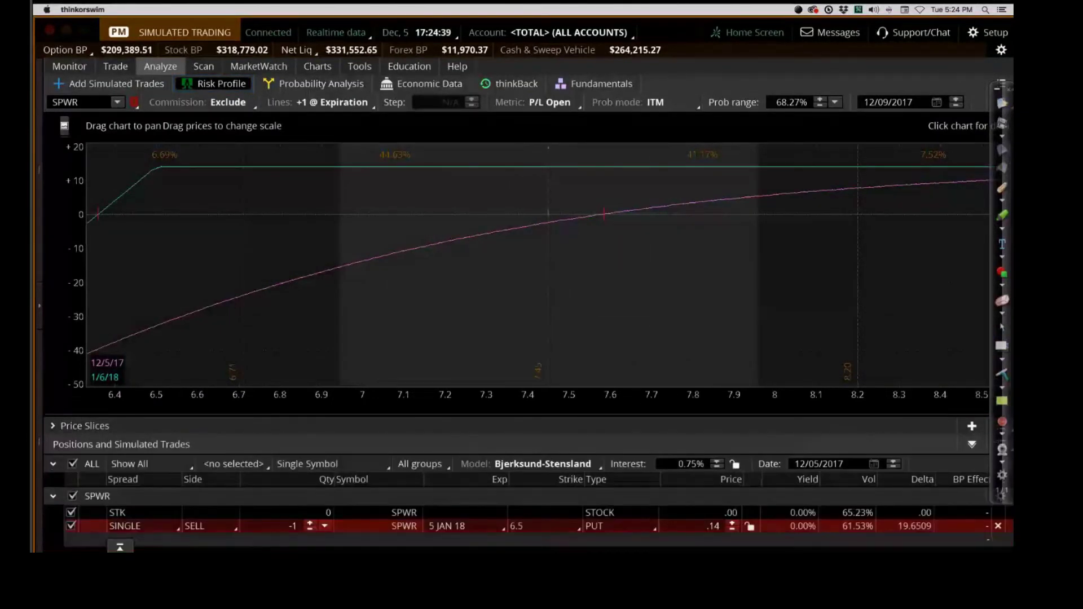
left_click(732, 522)
left_click(732, 522)
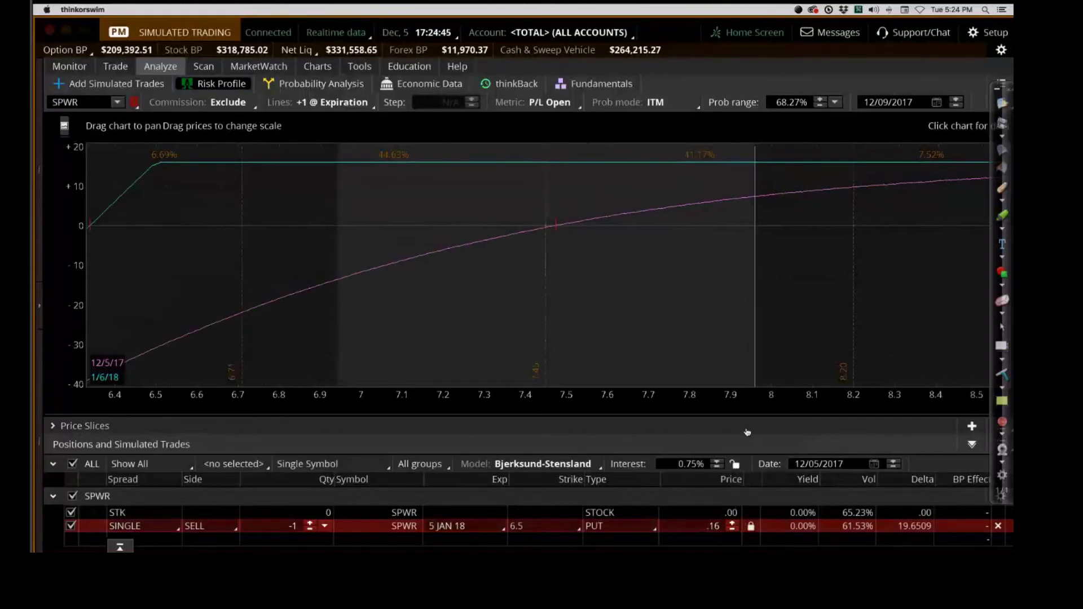
left_click_drag(747, 432, 523, 388)
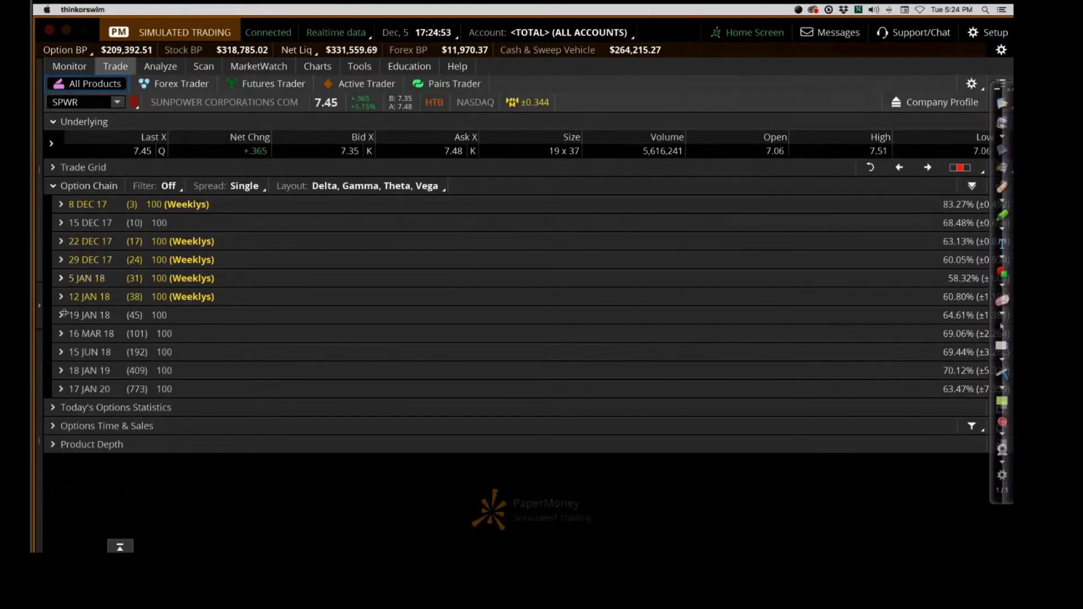
Step: Expand SPWR's 5 JAN 18 chain for trading and circle its days to expiration, the put Delta heading, and the 6.5 put's quotes and delta
left_click(60, 315)
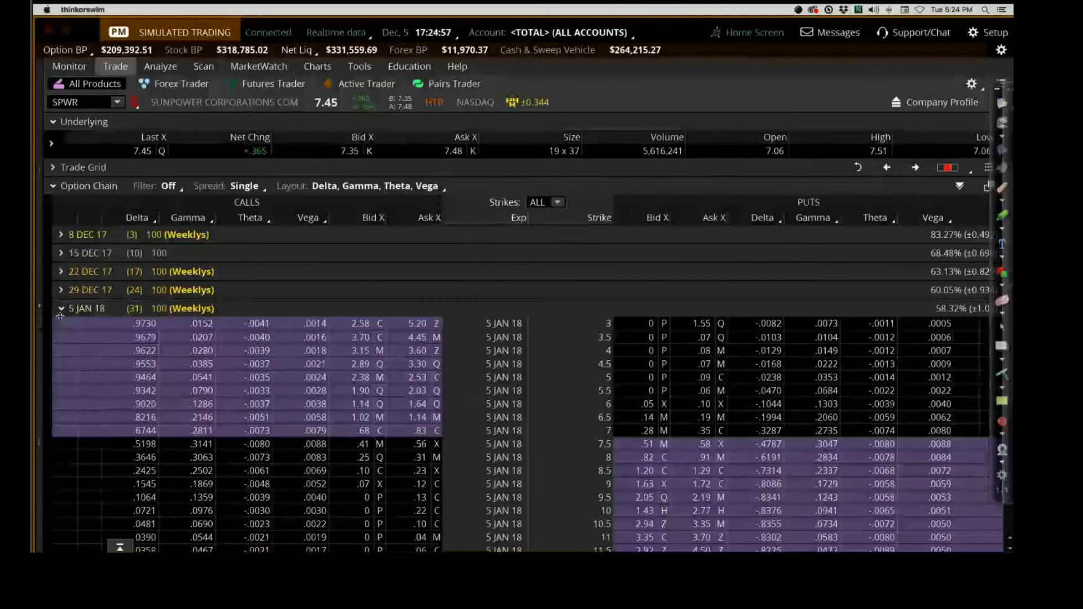
key("ctrl+super+p")
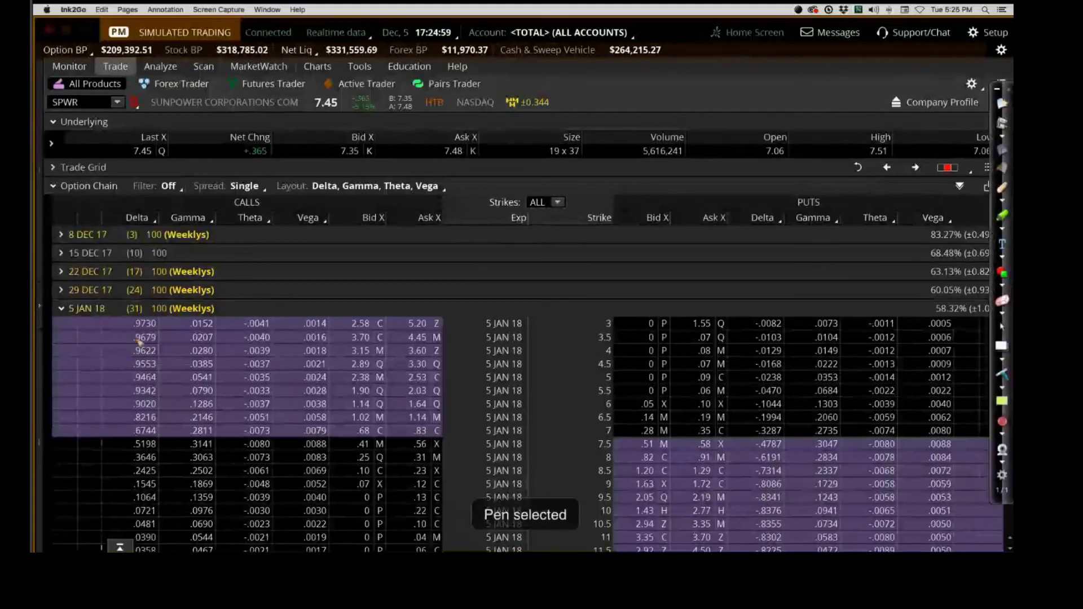
mouse_move(148, 296)
left_mouse_down()
mouse_move(123, 301)
mouse_move(117, 326)
mouse_move(152, 308)
left_mouse_up()
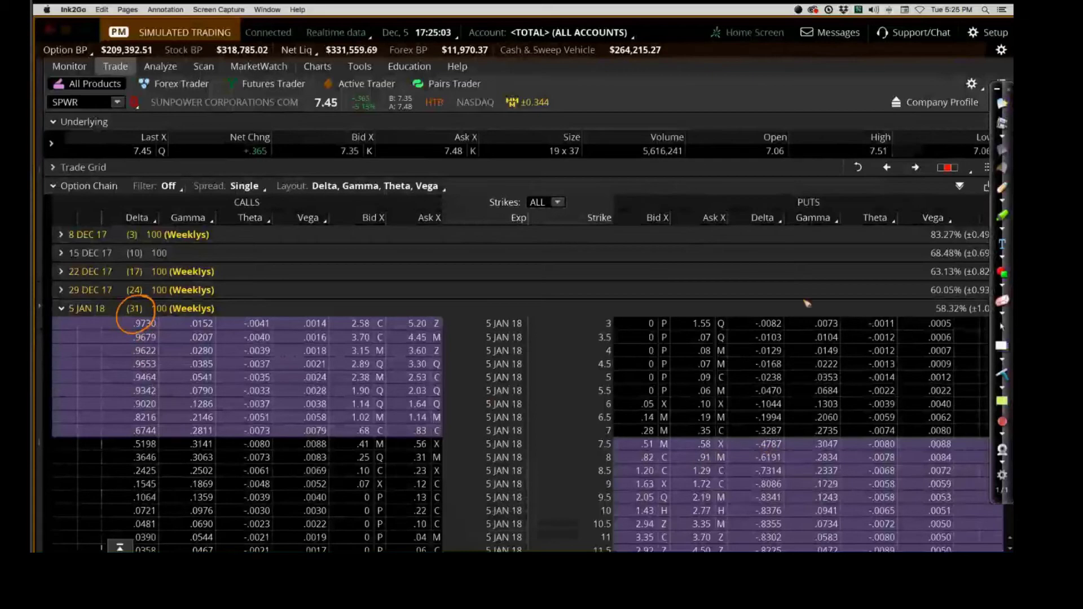
mouse_move(781, 197)
left_mouse_down()
mouse_move(744, 210)
mouse_move(779, 198)
left_mouse_up()
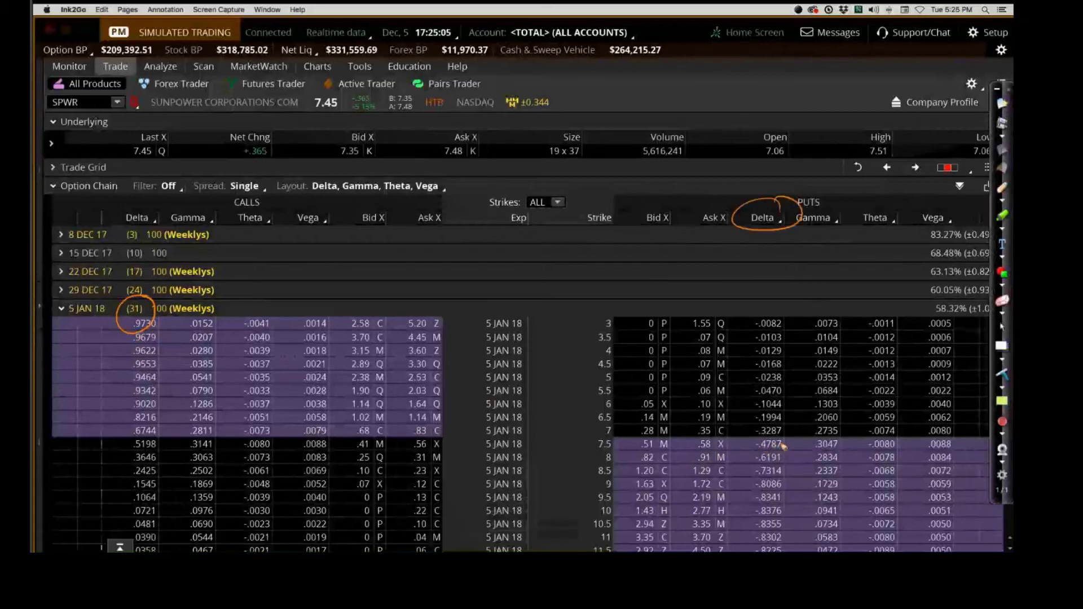
mouse_move(787, 410)
left_mouse_down()
mouse_move(747, 420)
mouse_move(790, 415)
left_mouse_up()
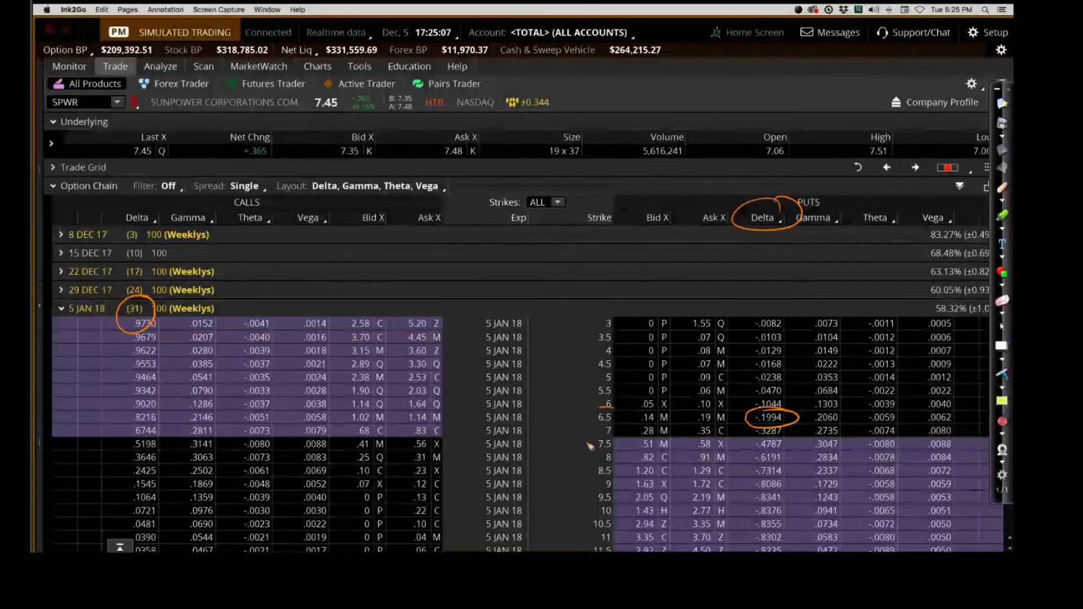
mouse_move(613, 406)
left_mouse_down()
mouse_move(598, 428)
mouse_move(739, 420)
mouse_move(583, 407)
left_mouse_up()
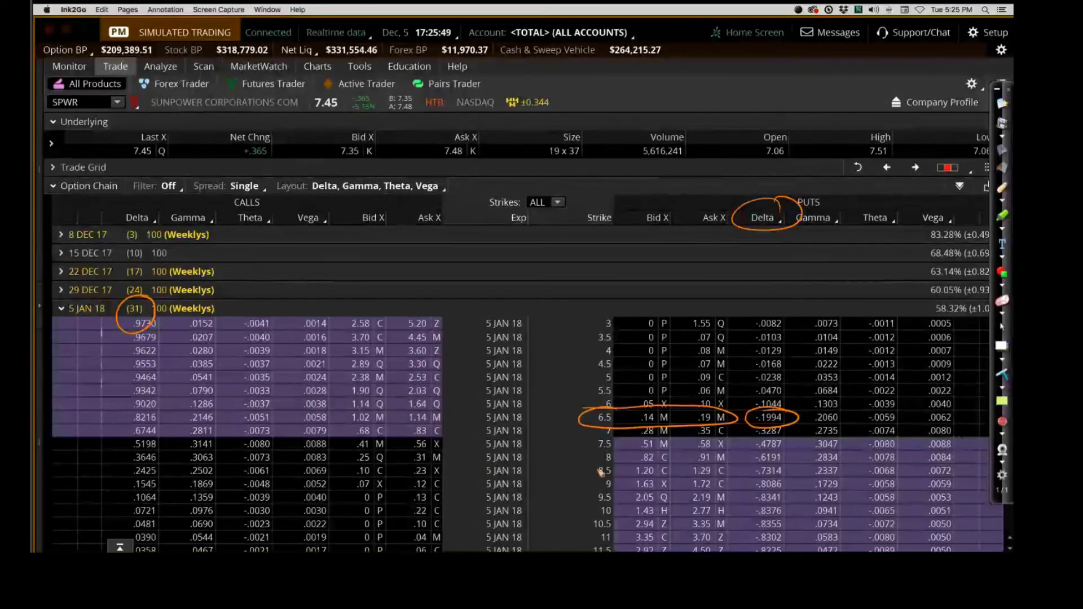
Step: Hide the annotation toolbar and mark the 5 JAN 18 implied volatility and expected move with a pen circle and arrow
key("Escape")
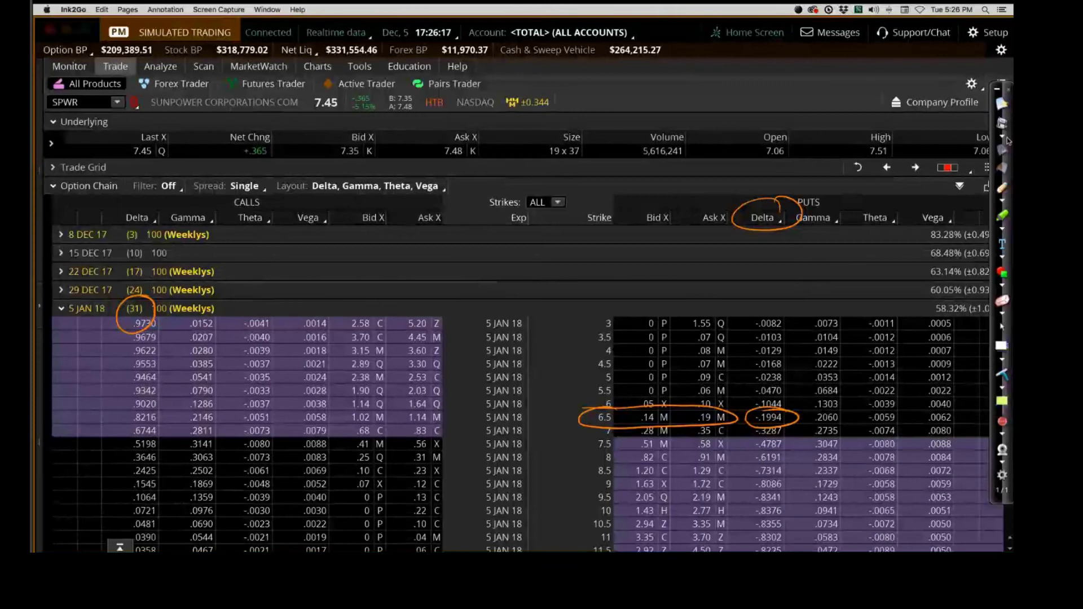
left_click(994, 123)
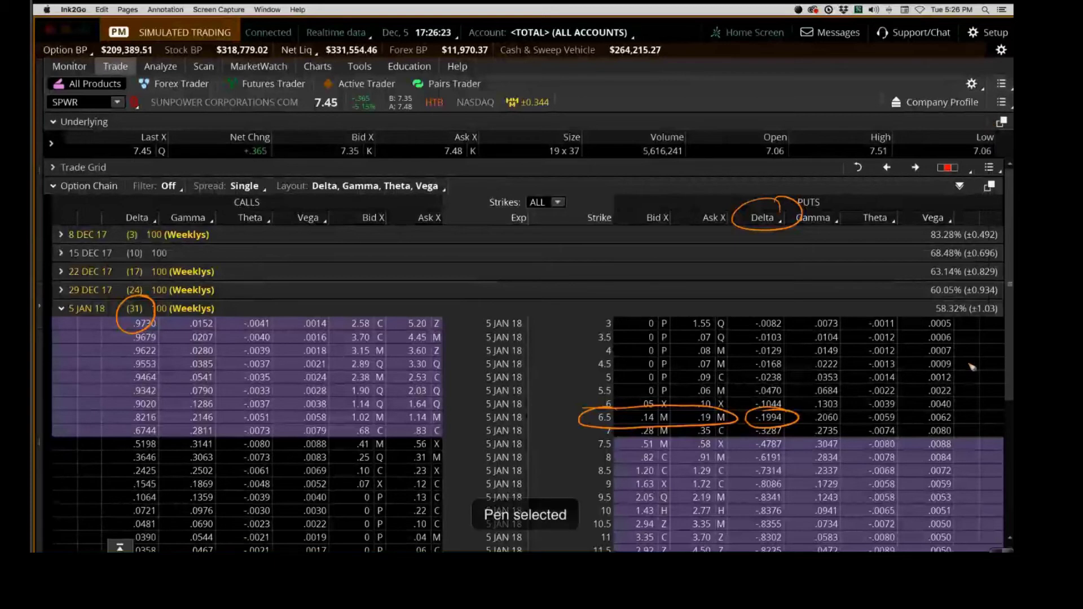
key("p")
mouse_move(982, 300)
left_mouse_down()
mouse_move(914, 312)
mouse_move(982, 328)
mouse_move(1010, 309)
left_mouse_up()
mouse_move(970, 370)
left_mouse_down()
mouse_move(975, 393)
mouse_move(983, 328)
left_mouse_up()
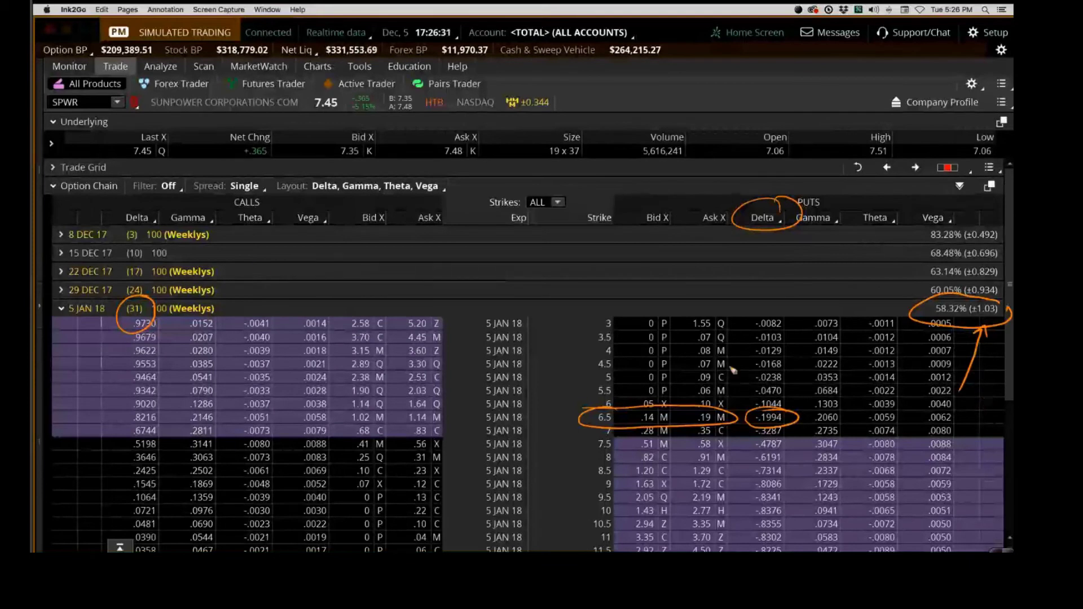
Step: Circle SPWR's last price, point a pen arrow at it, and draw another arrow to the 6.5 strike row
mouse_move(158, 160)
left_mouse_down()
mouse_move(141, 125)
mouse_move(165, 145)
left_mouse_up()
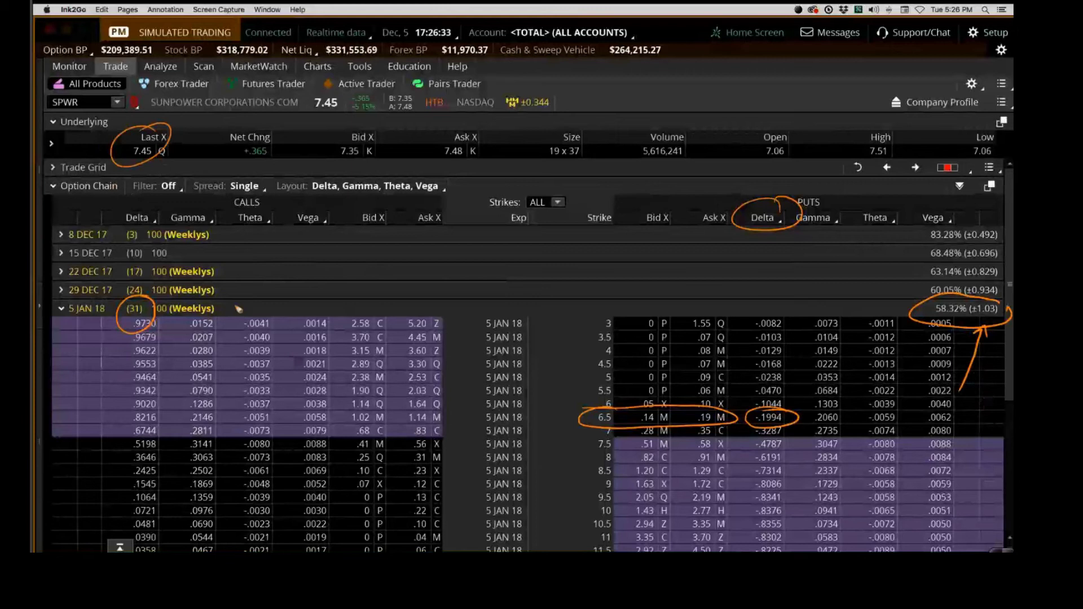
mouse_move(142, 179)
left_mouse_down()
mouse_move(141, 162)
mouse_move(148, 170)
left_mouse_up()
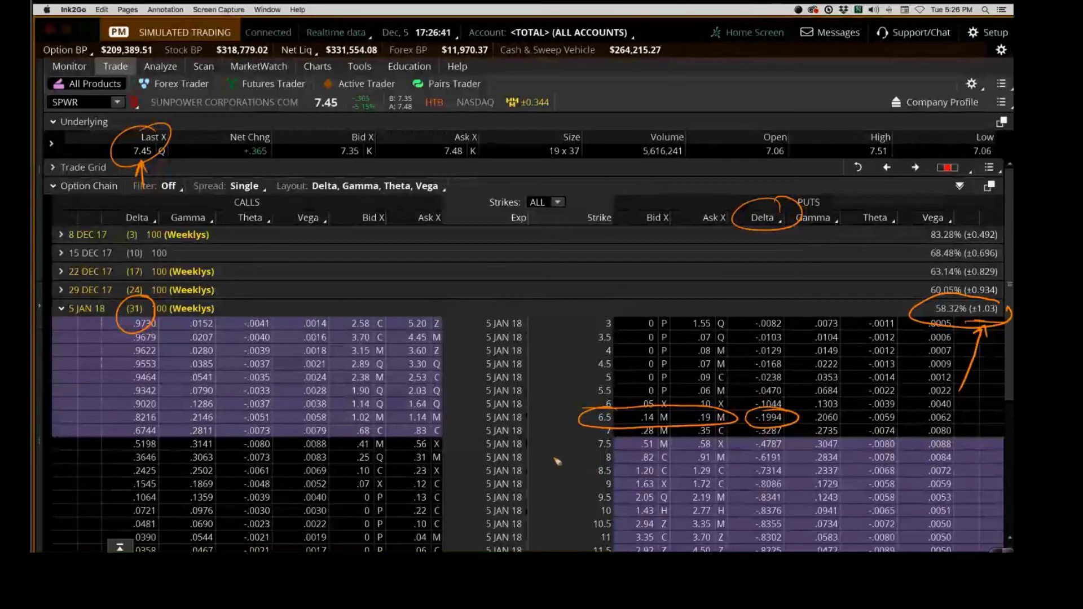
mouse_move(552, 418)
left_mouse_down()
mouse_move(574, 418)
mouse_move(566, 425)
left_mouse_up()
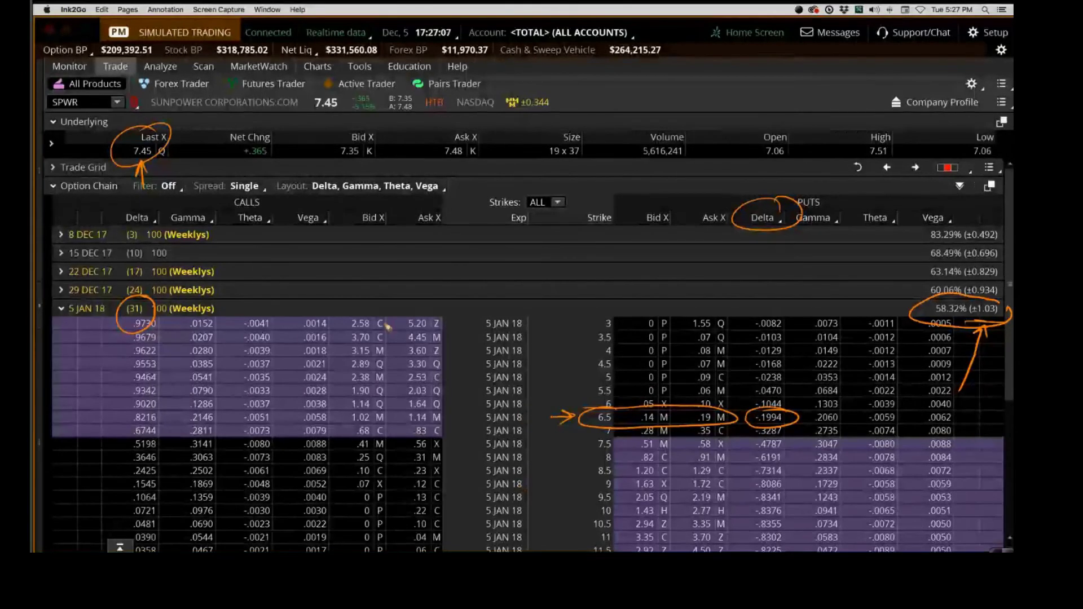
Step: Return to the price chart, clear all pen annotations, and load the FSLR symbol
left_click(318, 66)
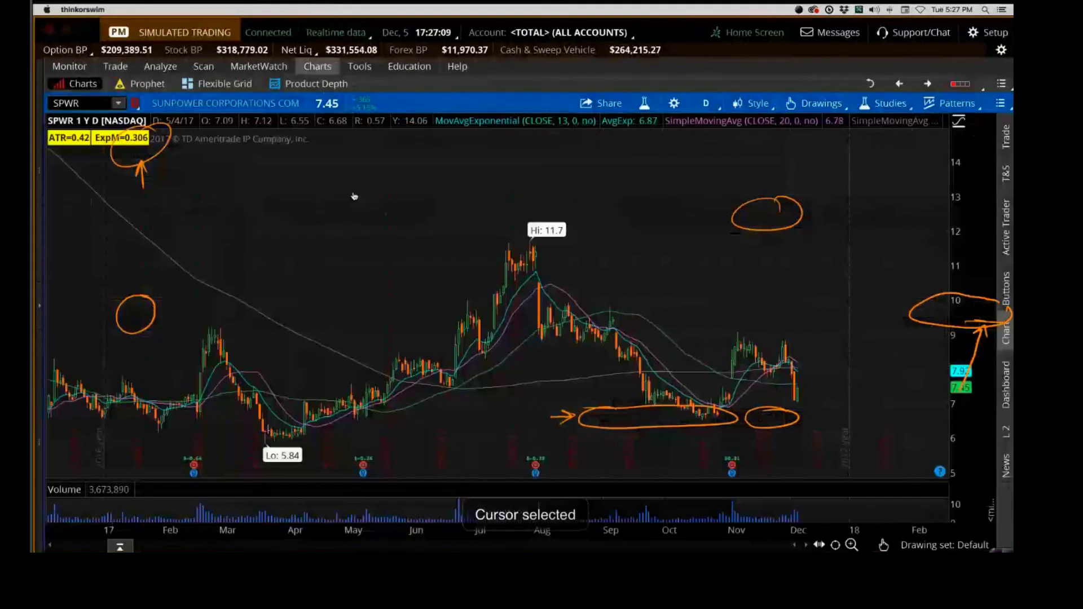
key("ctrl+shift+e")
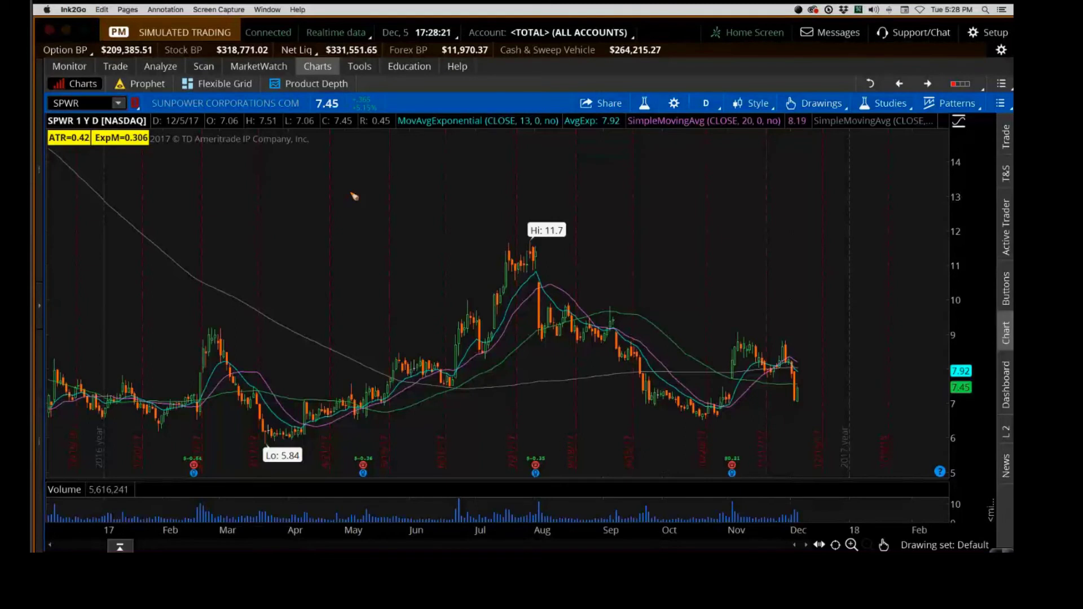
left_click(93, 140)
type("FSLR")
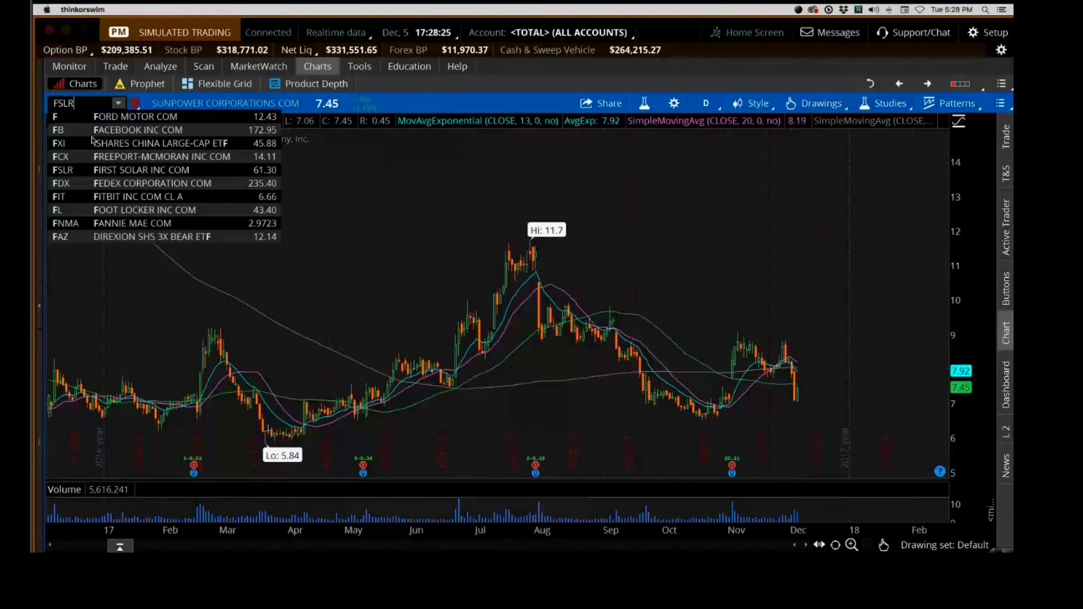
key("Return")
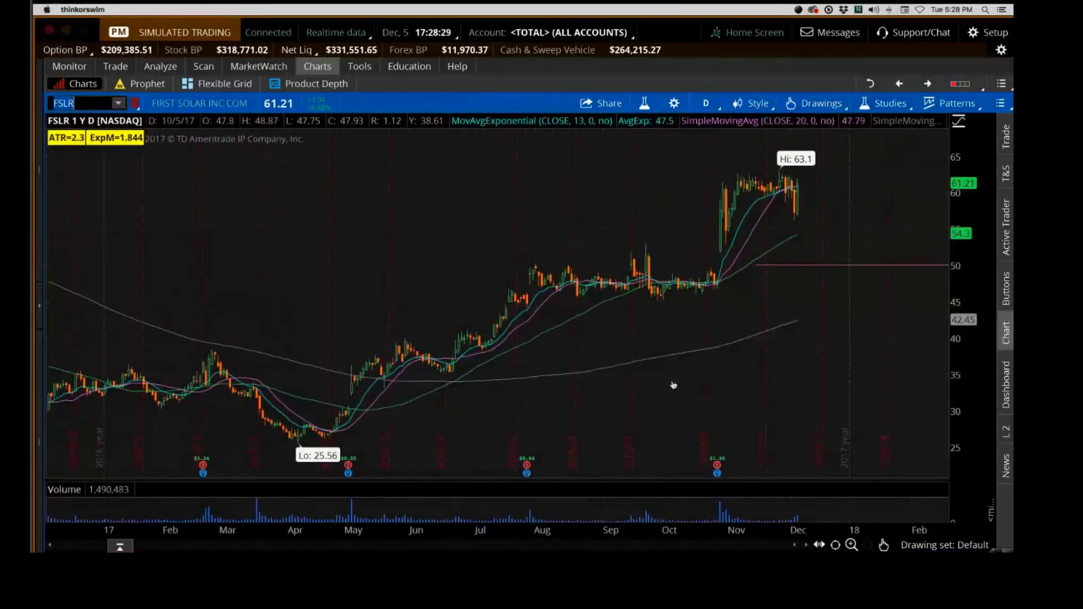
Step: Look at FSLR on the All Products trading page and return to its price chart
mouse_move(115, 66)
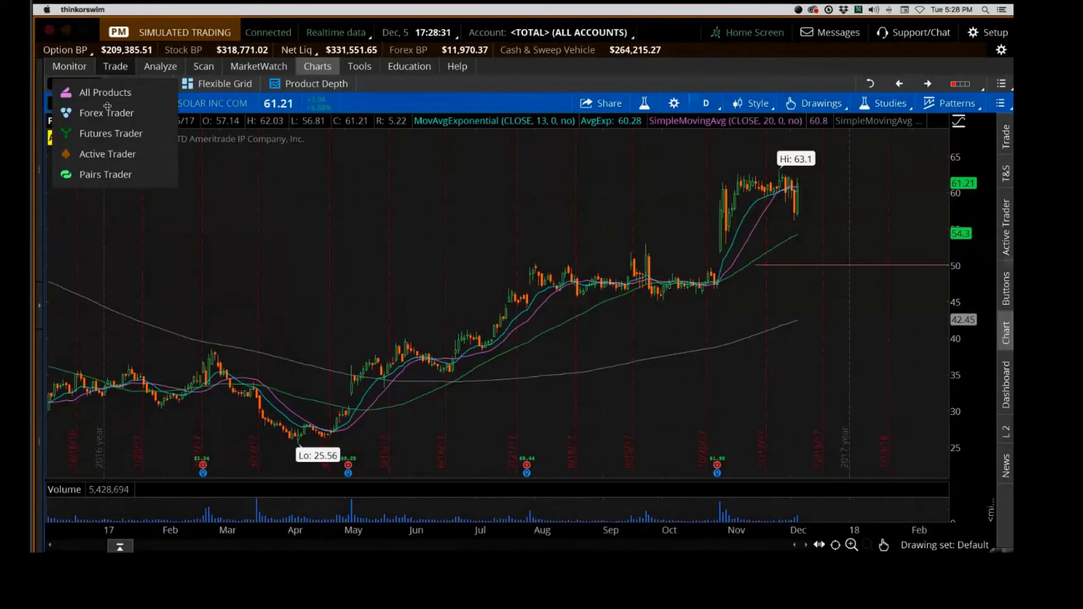
left_click(118, 104)
left_click(318, 66)
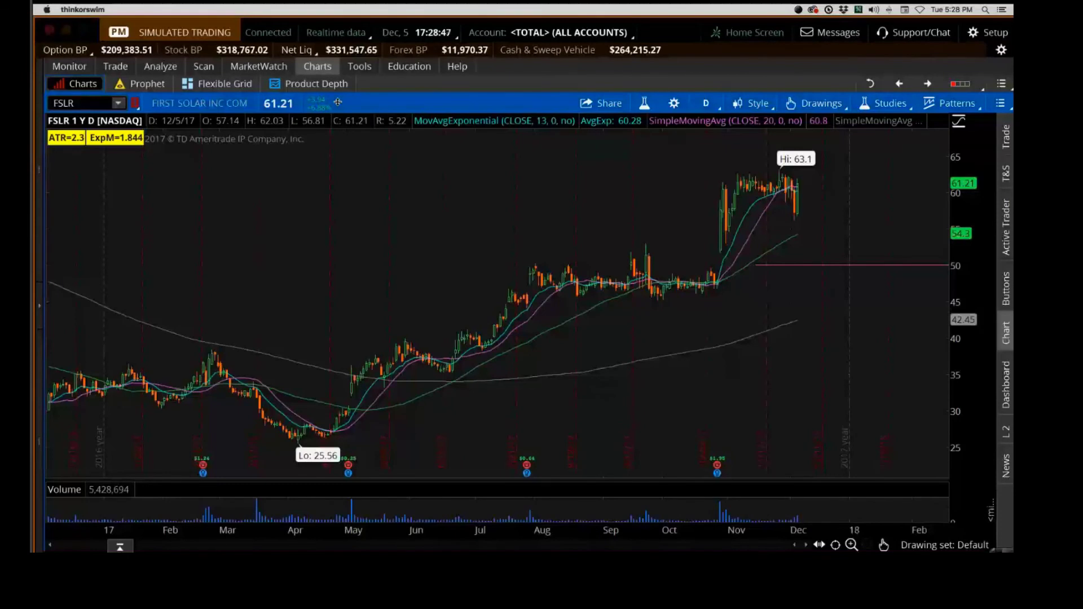
Step: Open the FSLR option chain for trading and expand the 5 JAN 18 expiration to show the puts around the 55 strike
mouse_move(115, 66)
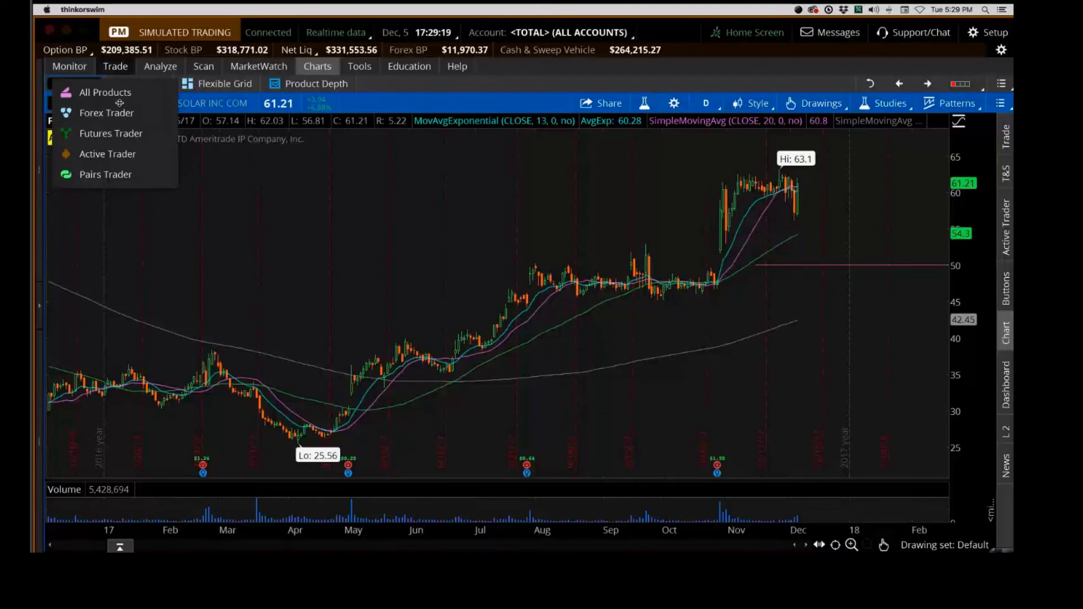
left_click(120, 102)
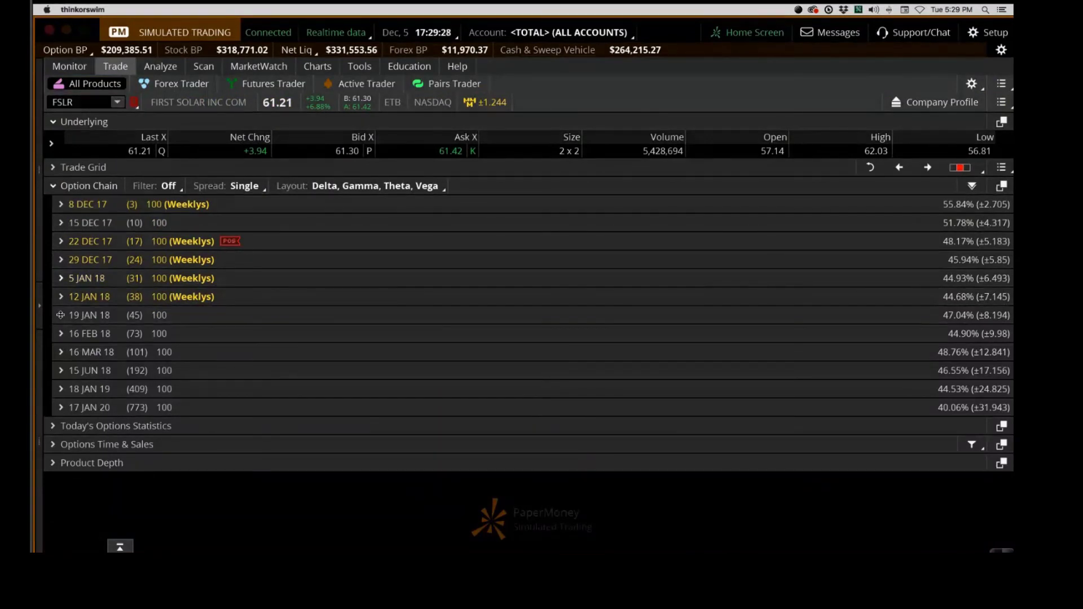
scroll(827, 380, "down", 3)
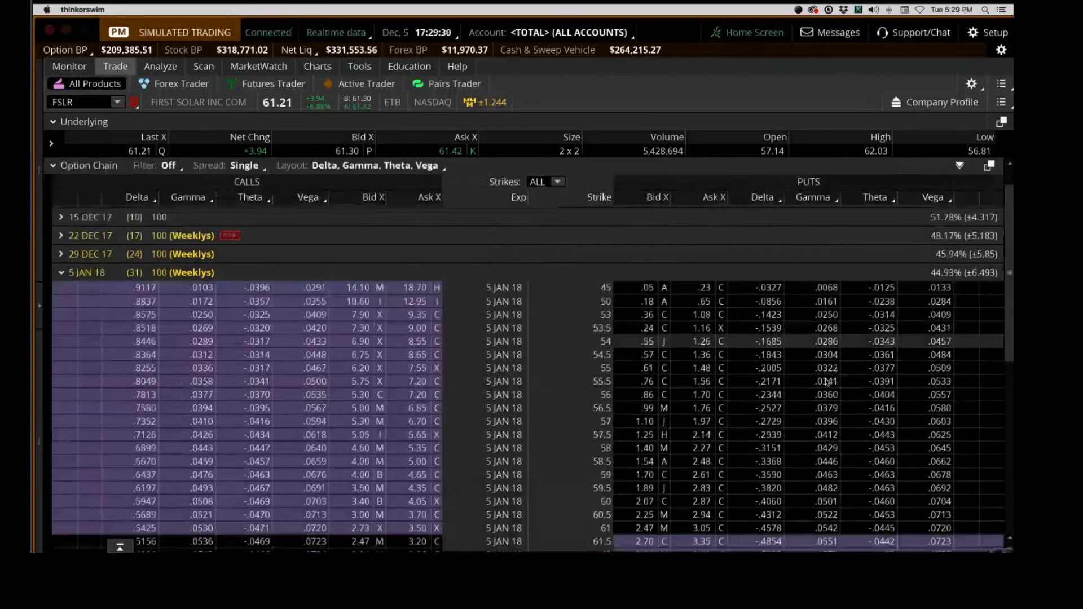
scroll(827, 381, "down", 1)
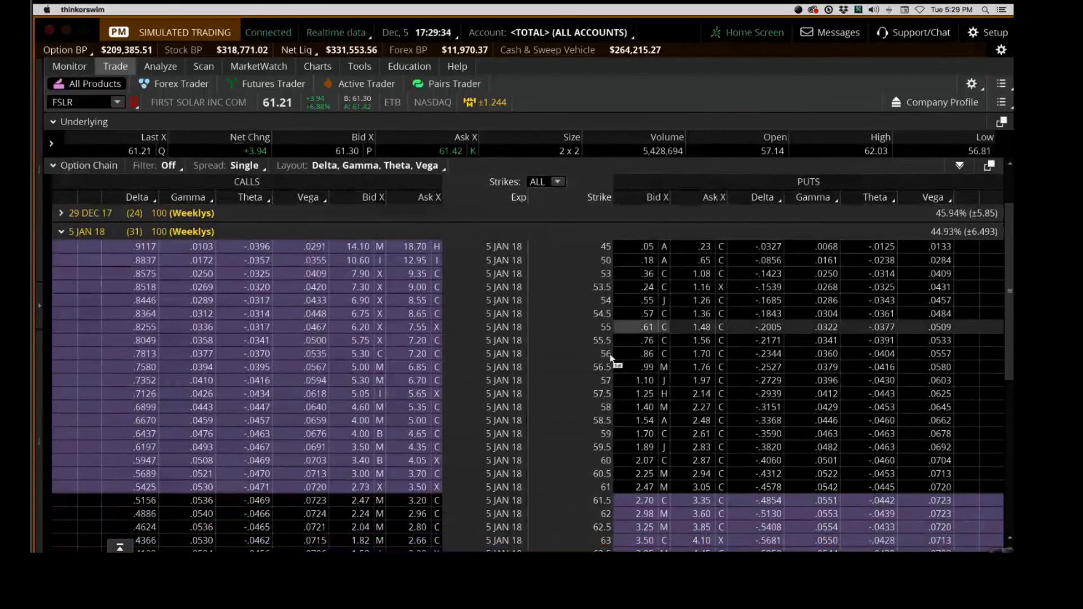
Step: Circle the FSLR 55 strike and underline its put bid and ask in pen, and clear the annotations
key("super+1")
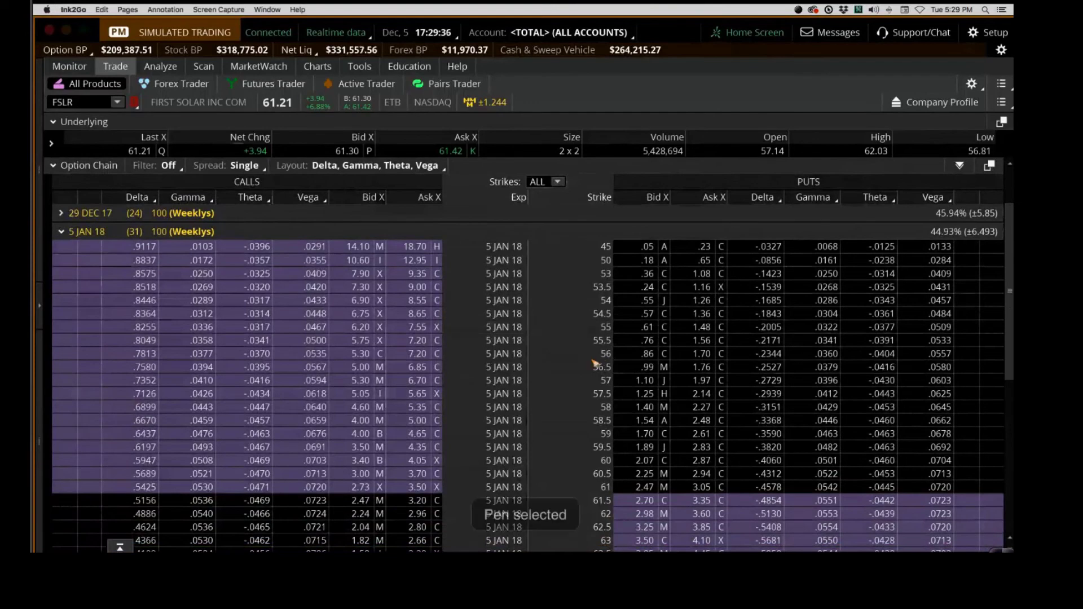
mouse_move(627, 319)
left_mouse_down()
mouse_move(672, 341)
mouse_move(721, 336)
left_mouse_up()
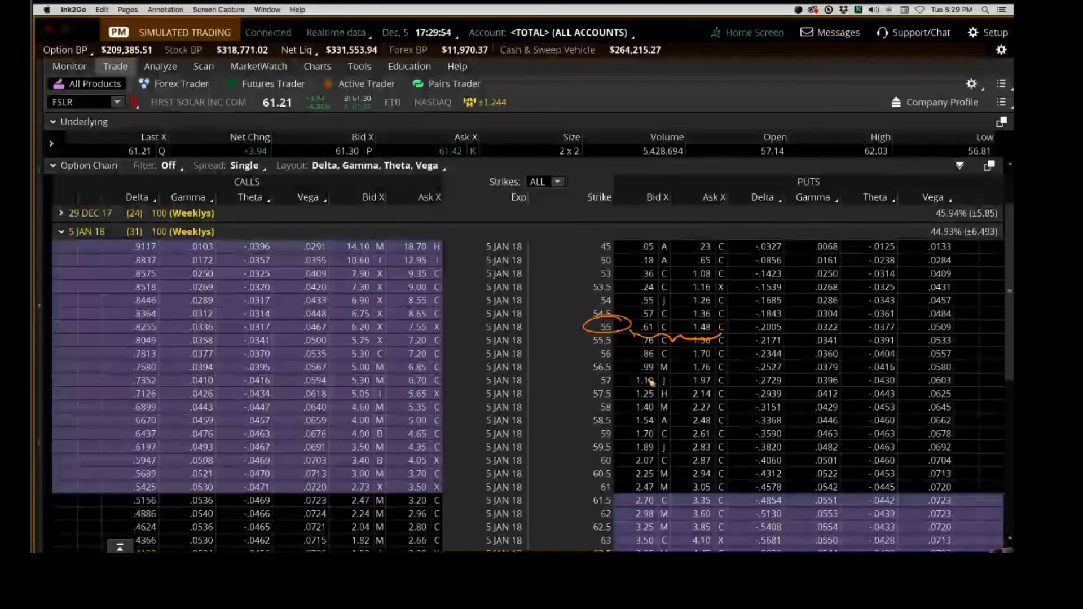
key("super+BackSpace")
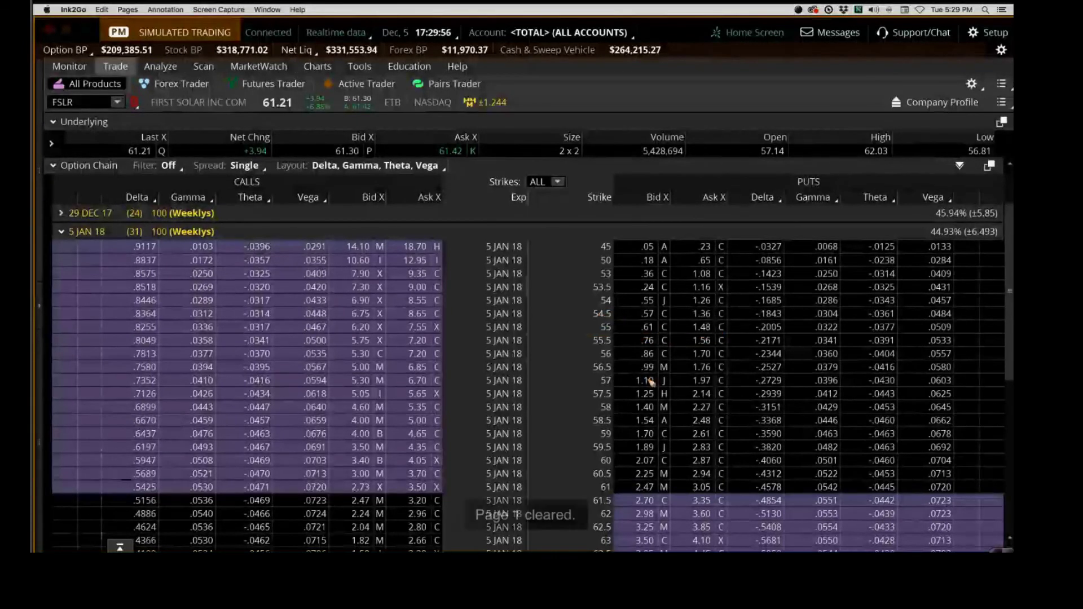
key("Escape")
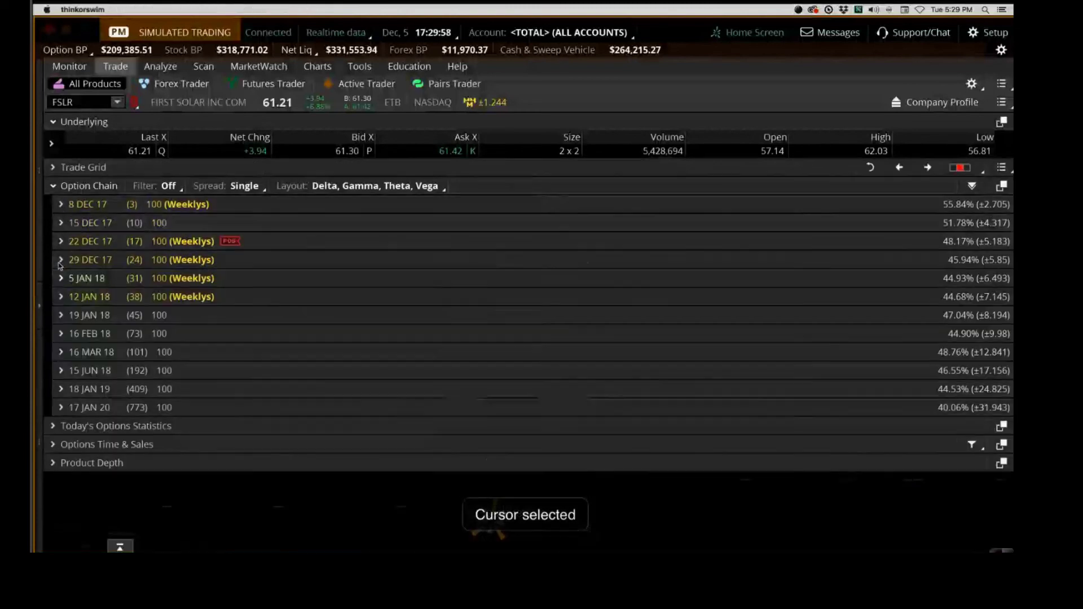
Step: Expand the FSLR 19 JAN 18 expiration and create an order to sell one 55 put at its bid
left_click(60, 266)
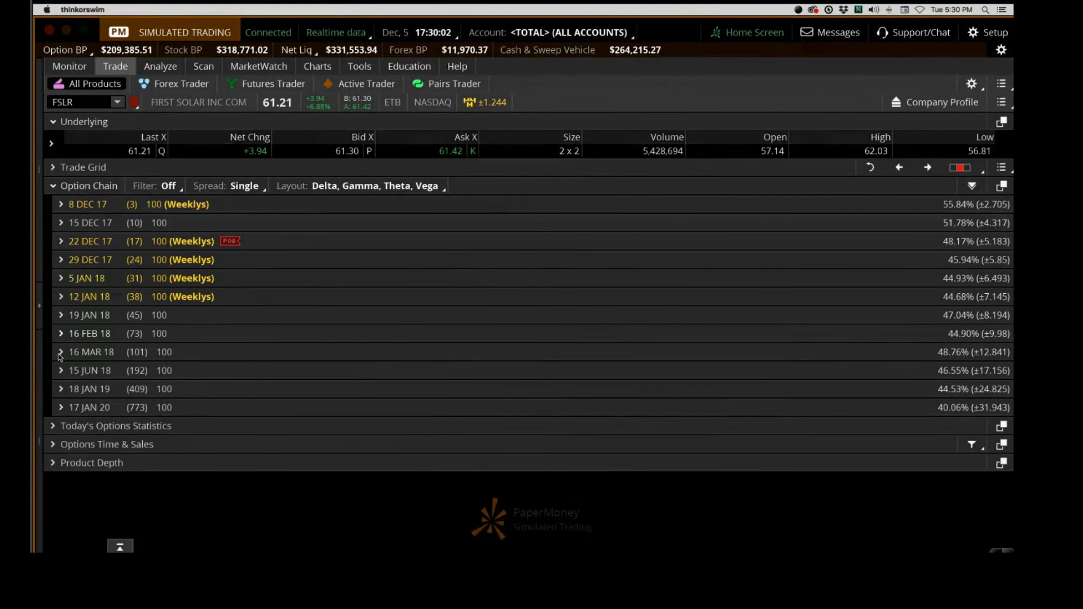
left_click(62, 314)
scroll(663, 359, "down", 5)
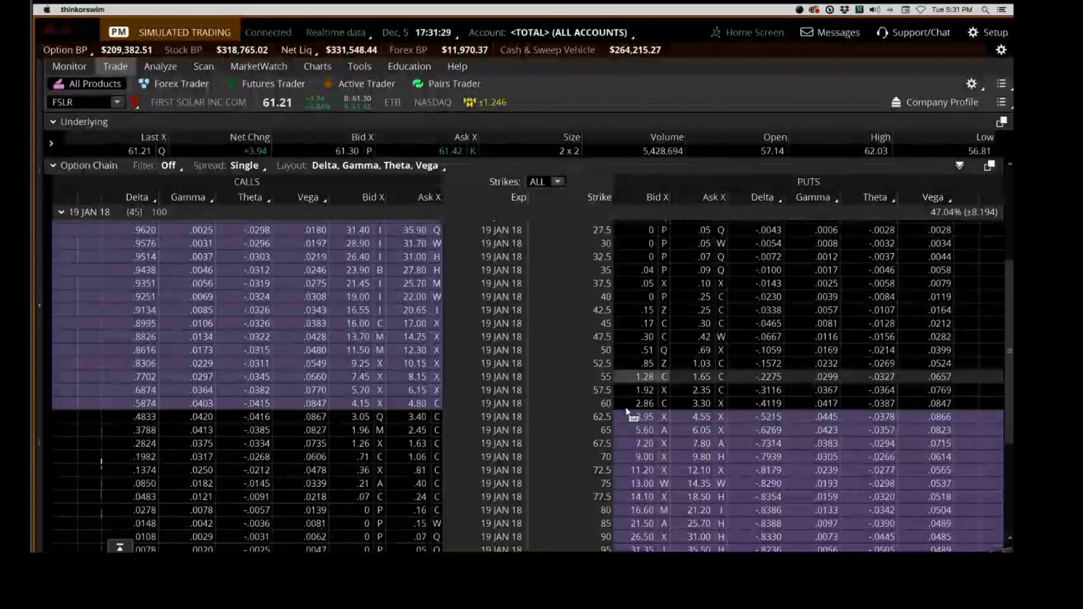
left_click(643, 377)
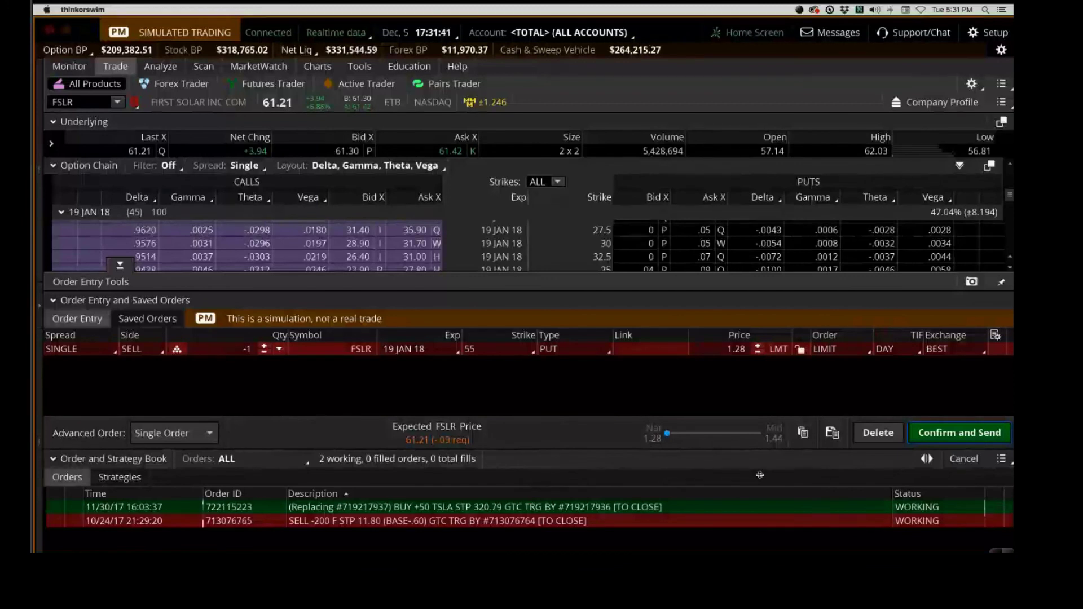
Step: Circle the Nat-to-Mid price slider, its Mid value and the order's limit price in pen, and clear the annotations
key("super+shift+p")
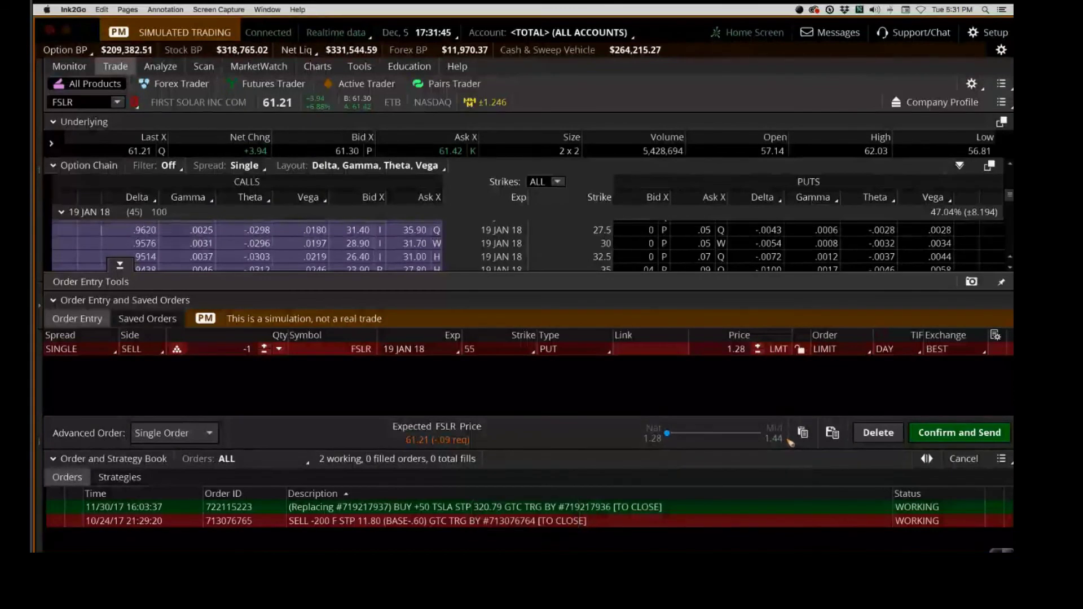
mouse_move(792, 406)
left_mouse_down()
mouse_move(677, 394)
mouse_move(655, 480)
mouse_move(817, 454)
mouse_move(799, 408)
mouse_move(781, 392)
mouse_move(784, 471)
mouse_move(774, 464)
mouse_move(772, 478)
mouse_move(781, 490)
mouse_move(725, 474)
left_mouse_up()
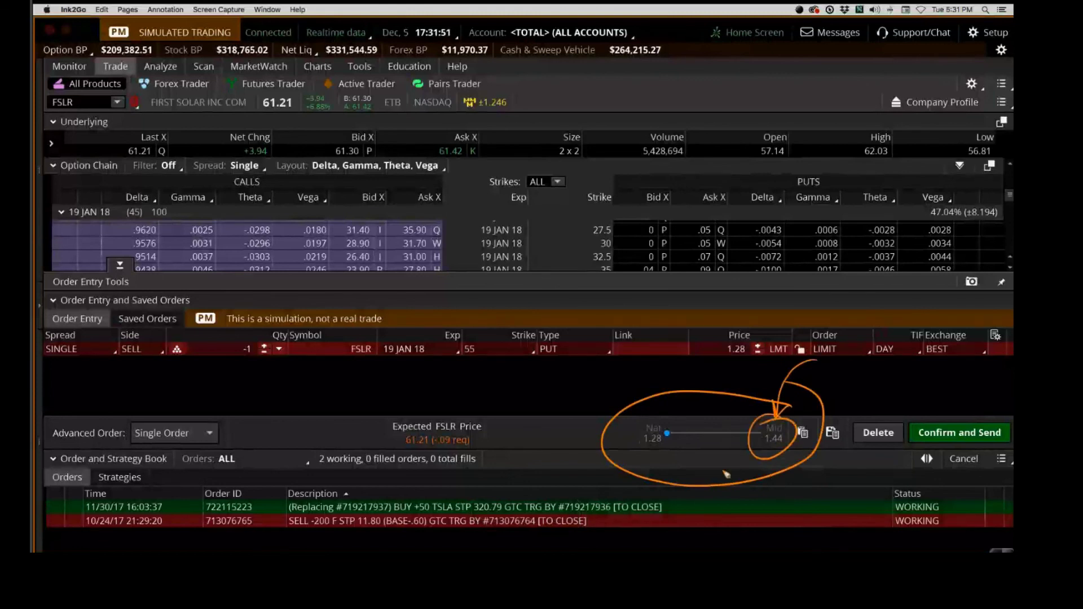
mouse_move(760, 314)
left_mouse_down()
mouse_move(704, 387)
mouse_move(761, 321)
left_mouse_up()
key("ctrl+shift+c")
key("ctrl+shift+p")
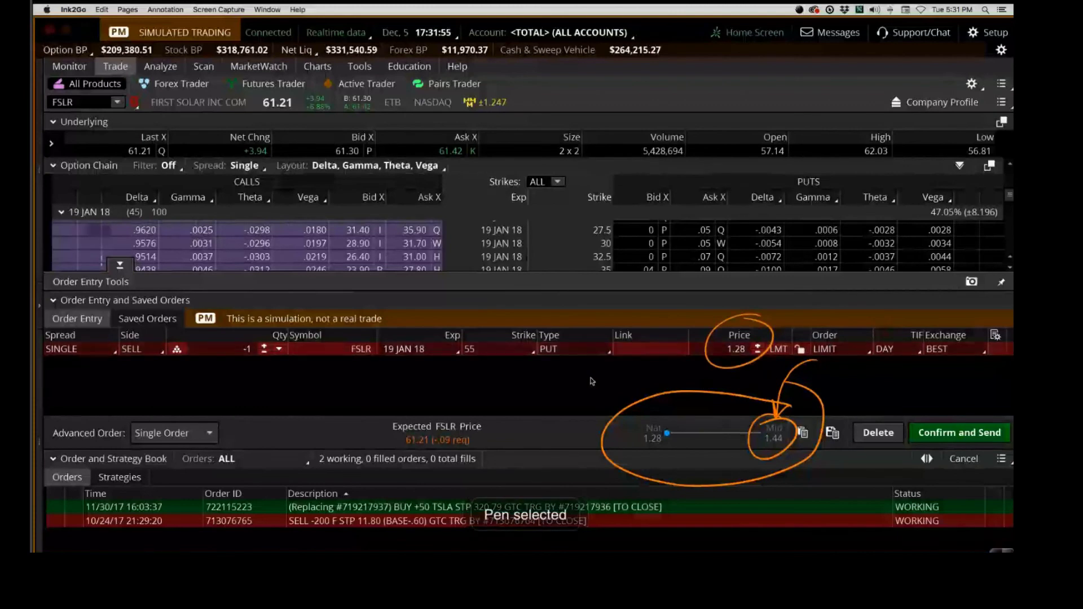
key("ctrl+shift+x")
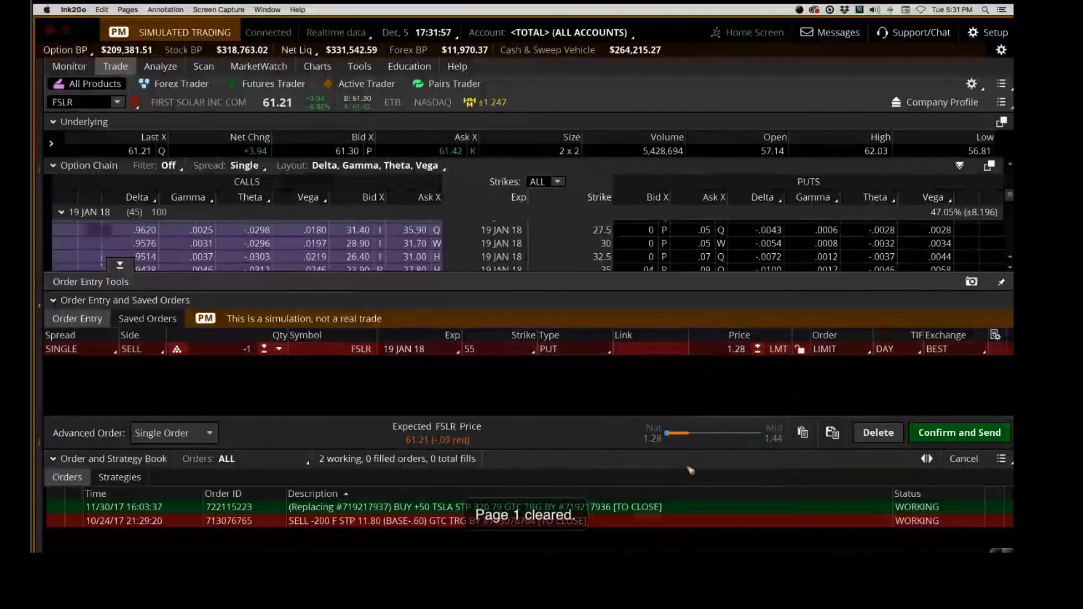
key("ctrl+shift+c")
key("ctrl+shift+p")
key("ctrl+shift+x")
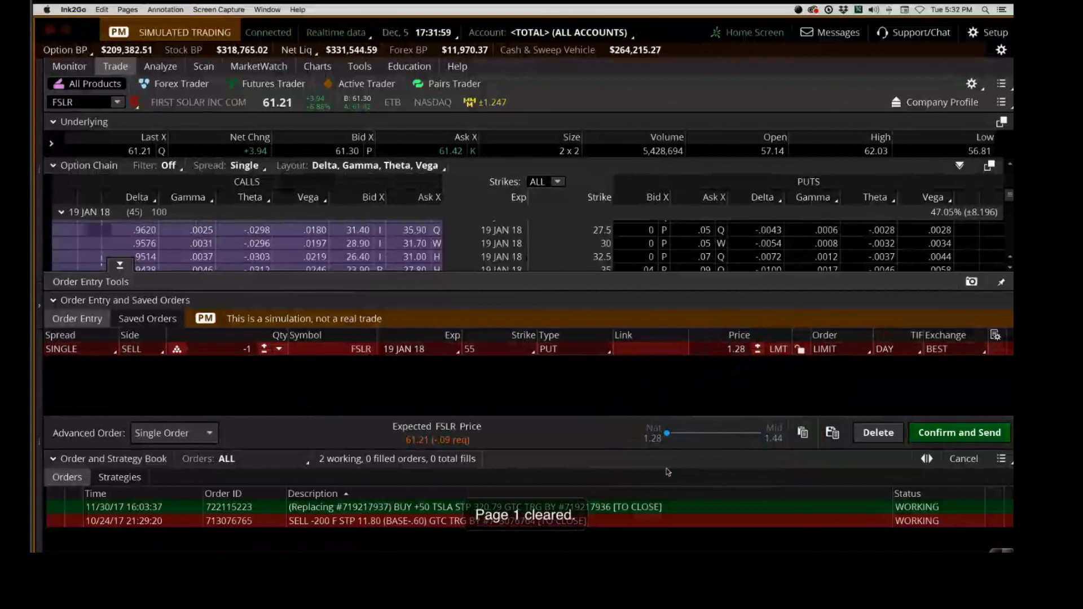
key("ctrl+shift+c")
Step: Raise the limit price of the FSLR 55 put sell order to the Mid value of 1.44
left_click_drag(666, 433, 758, 432)
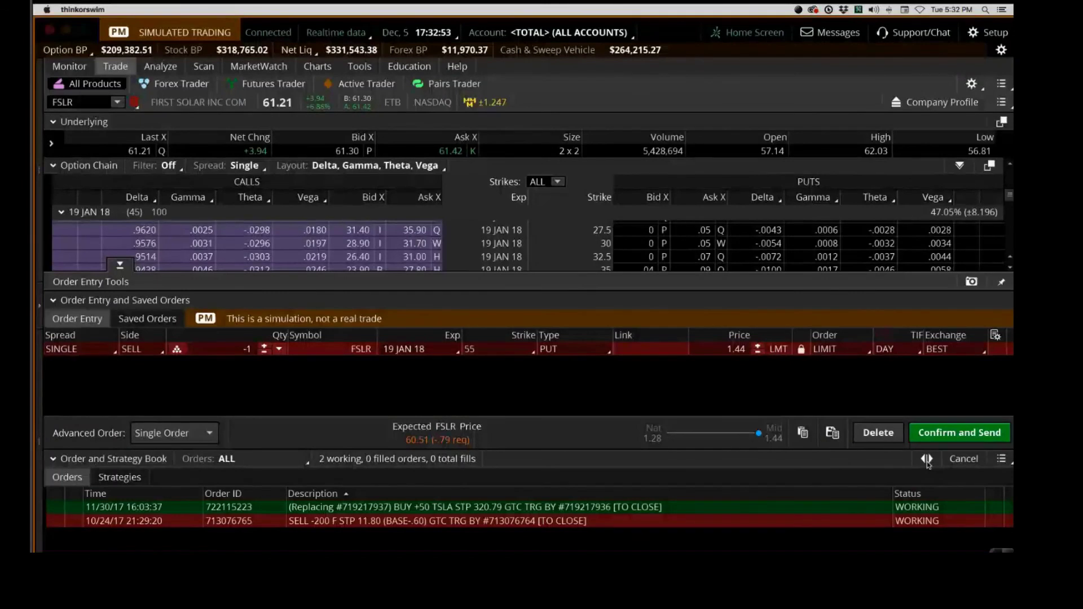
key("Return")
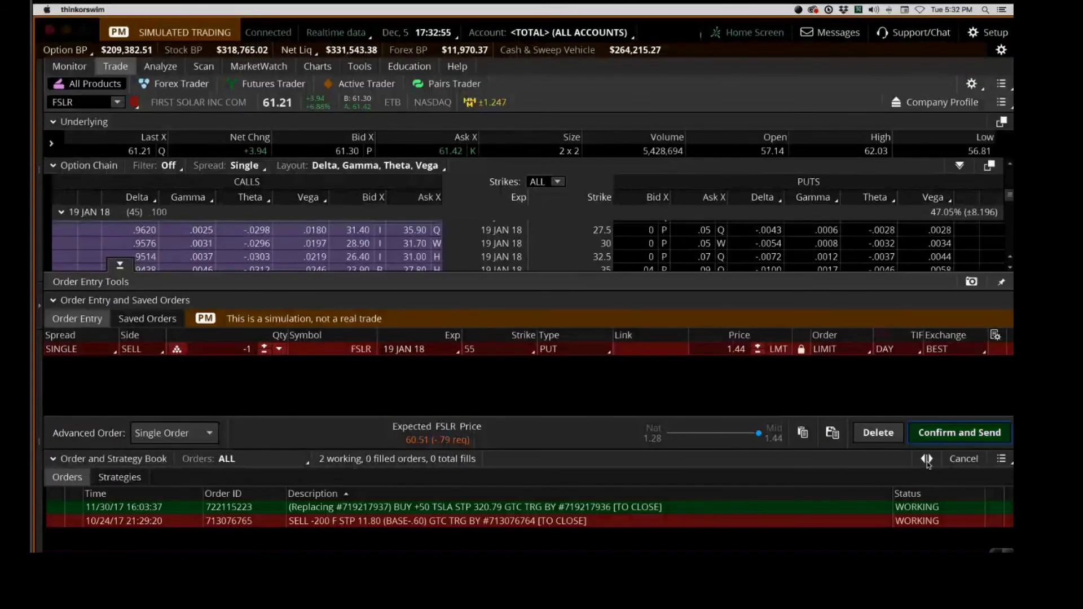